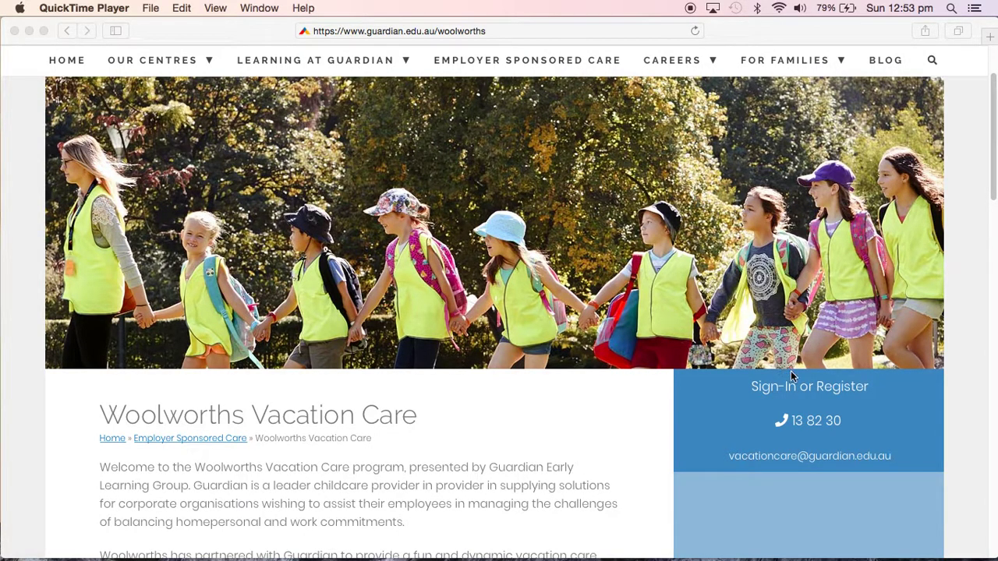
Open the My Family Lounge sign-in page from the Woolworths Vacation Care page's Sign-In or Register link.
left_click(880, 392)
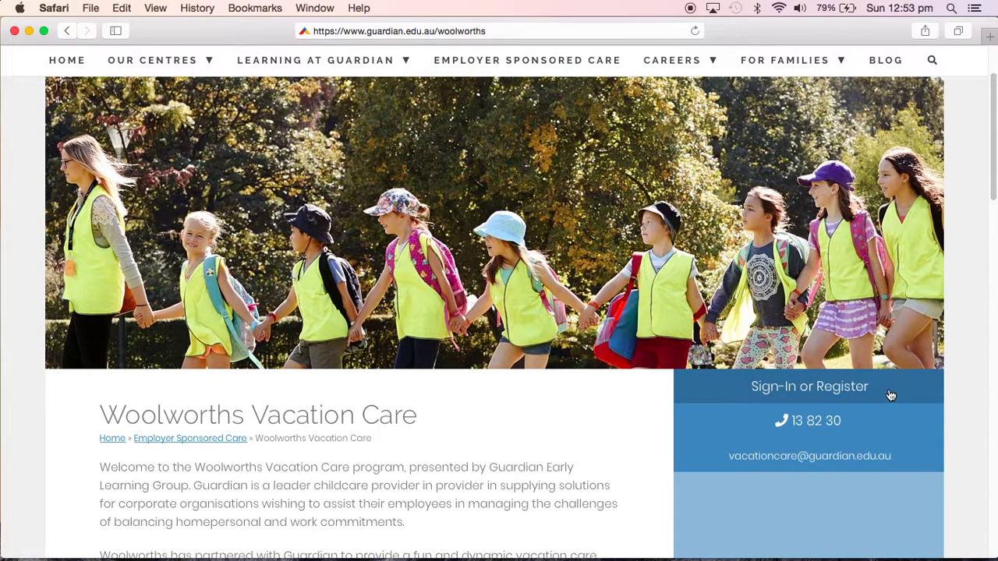
left_click(890, 395)
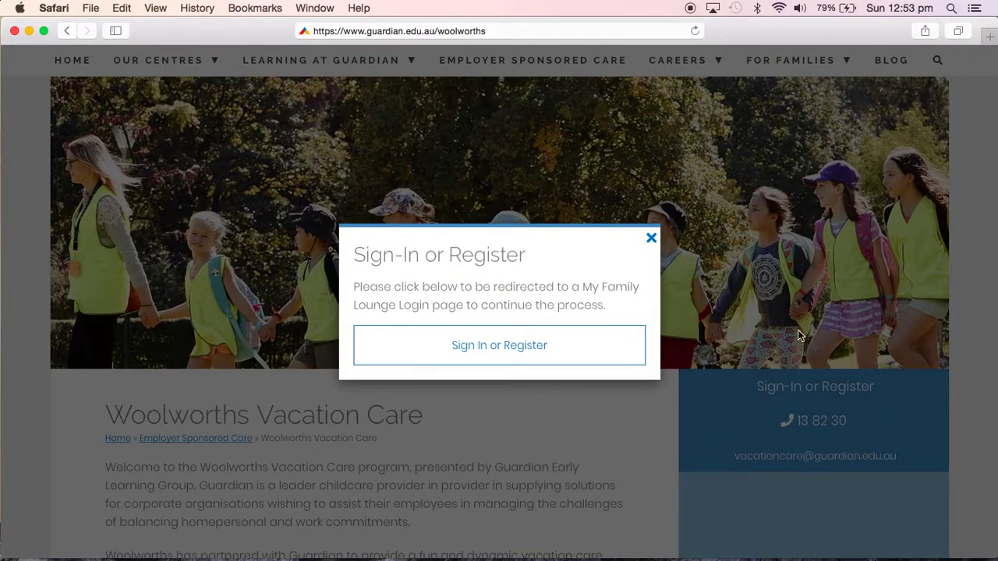
left_click(575, 353)
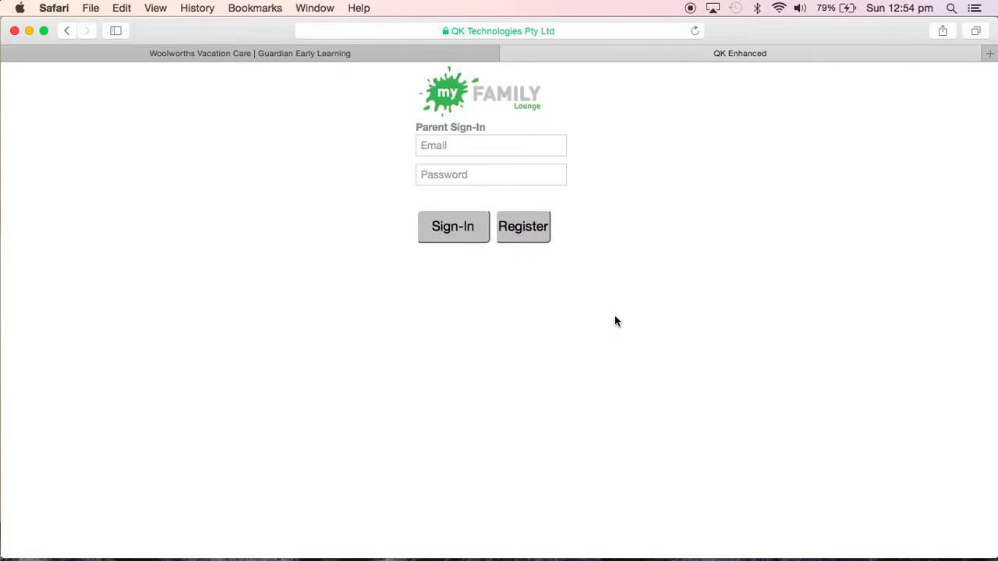
Sign in to My Family Lounge with the parent account's email and password.
left_click(514, 152)
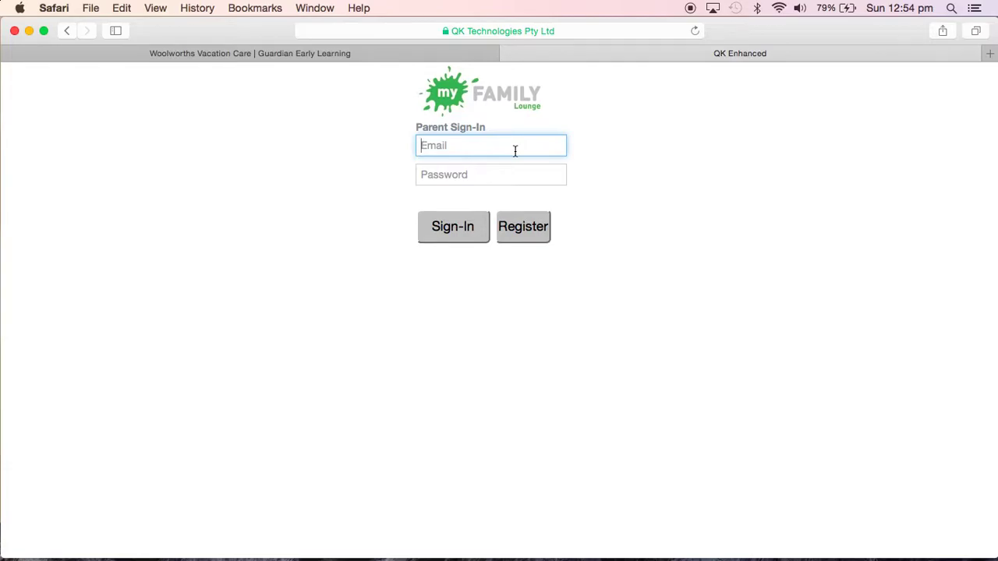
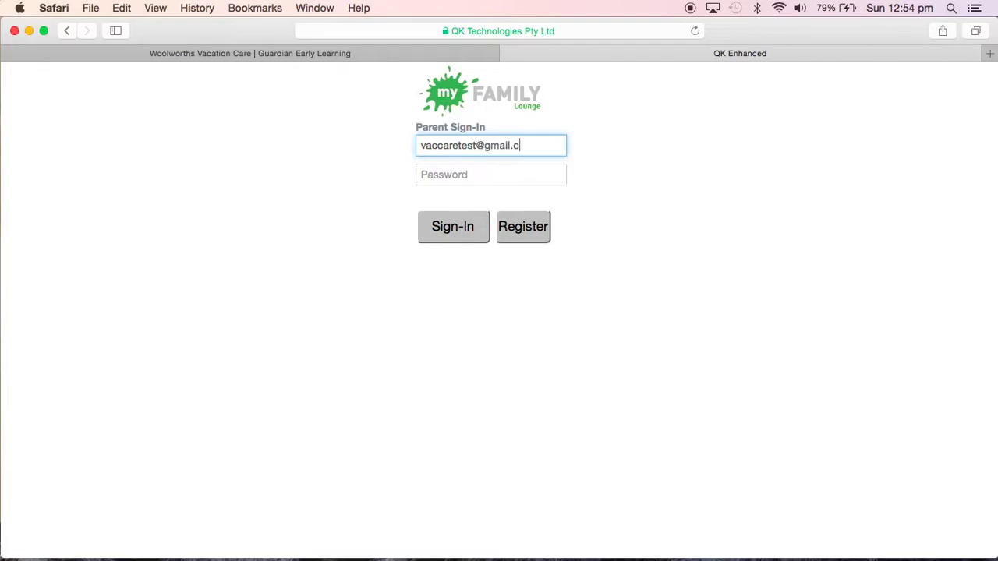
key("Tab")
type("••")
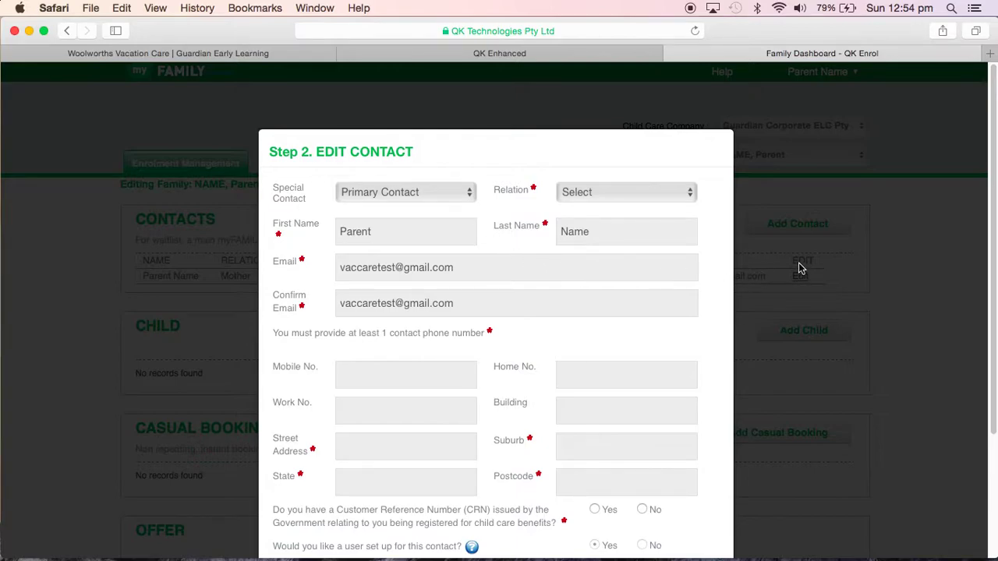
Keep Special Contact as Primary Contact and set the contact's relation to Father.
left_click_drag(992, 201, 995, 241)
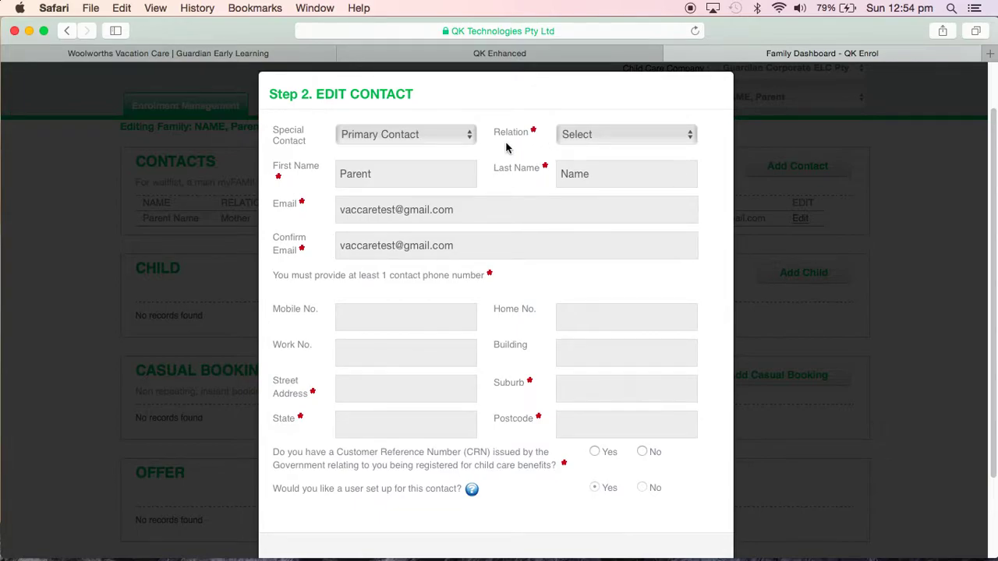
left_click(467, 136)
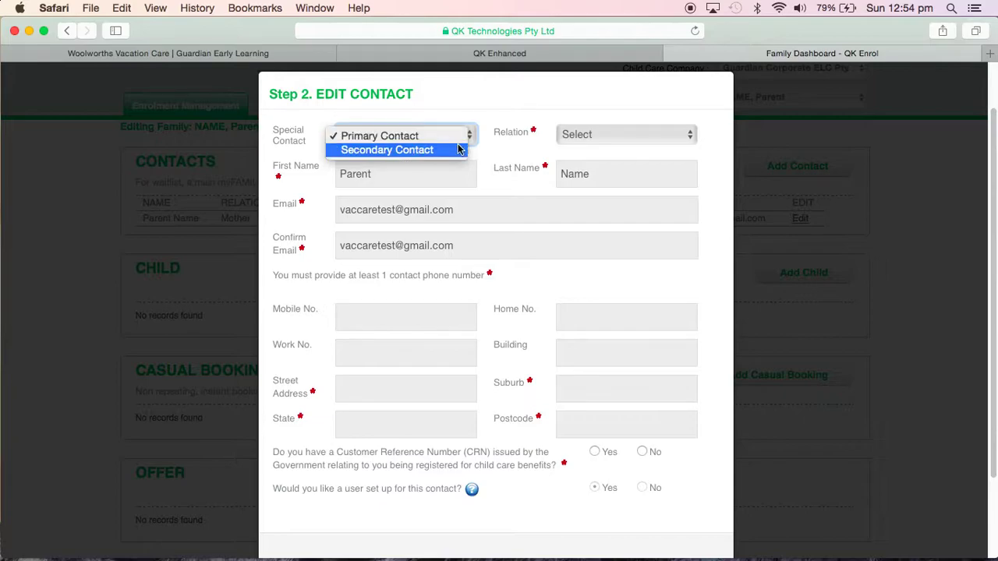
left_click(514, 115)
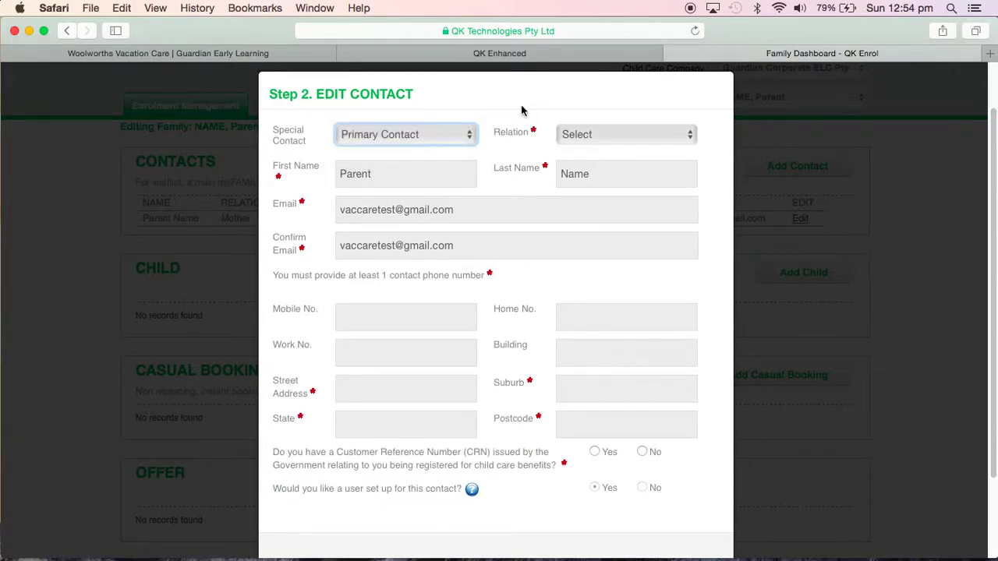
left_click(687, 137)
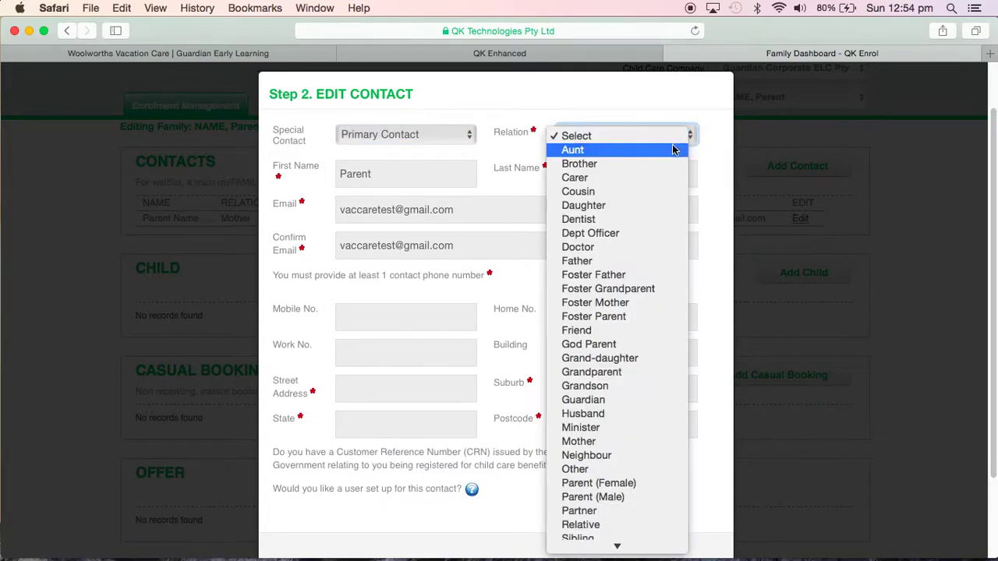
left_click(612, 262)
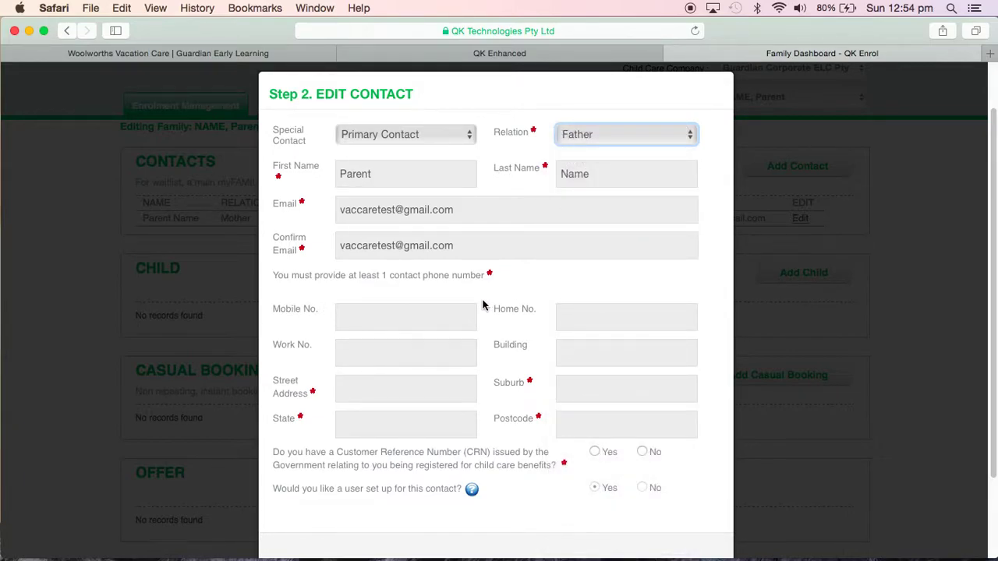
Enter the contact's mobile number and full postal address: street, suburb, state and postcode.
left_click(454, 314)
type("0400")
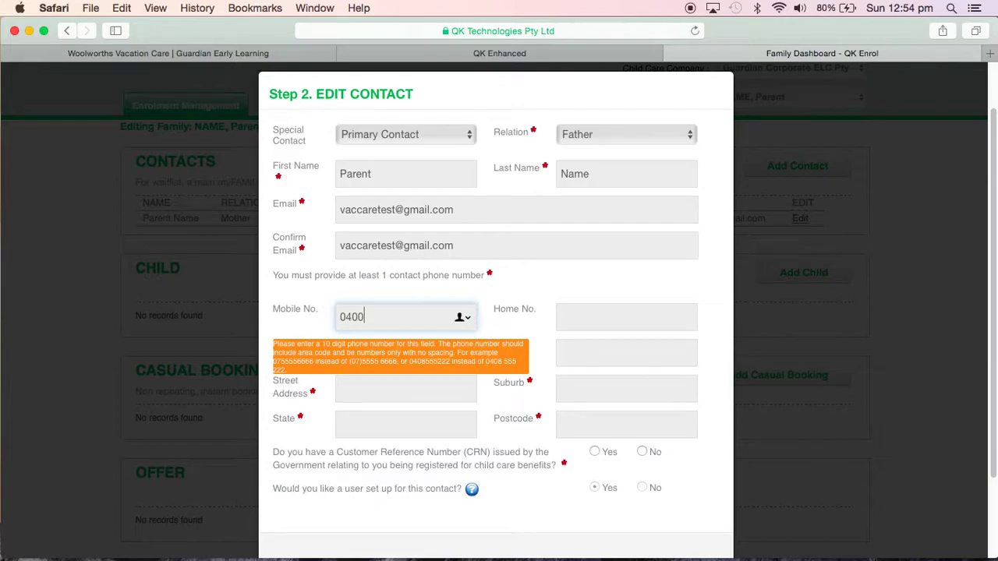
type("000000")
left_click(511, 291)
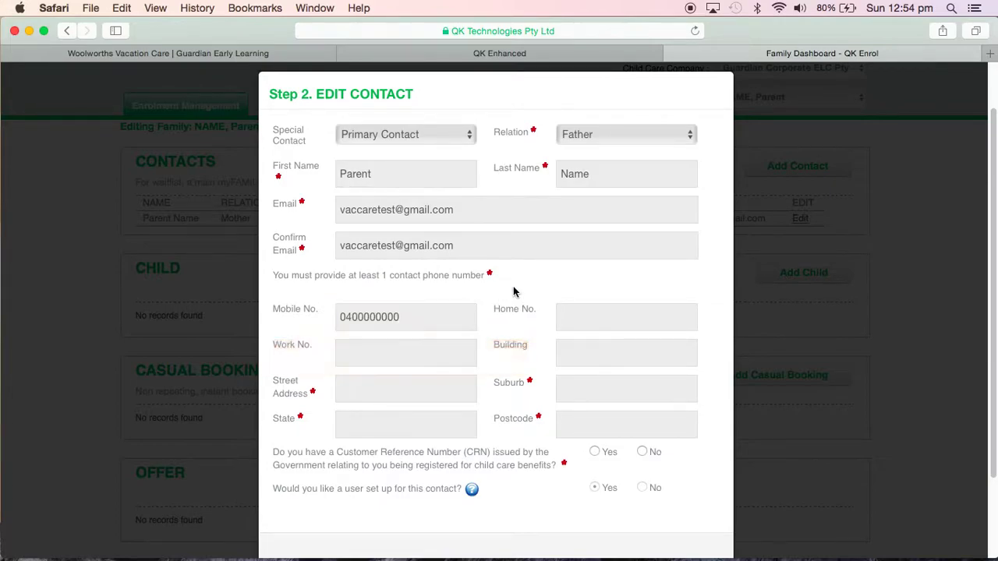
left_click(442, 387)
type("Test")
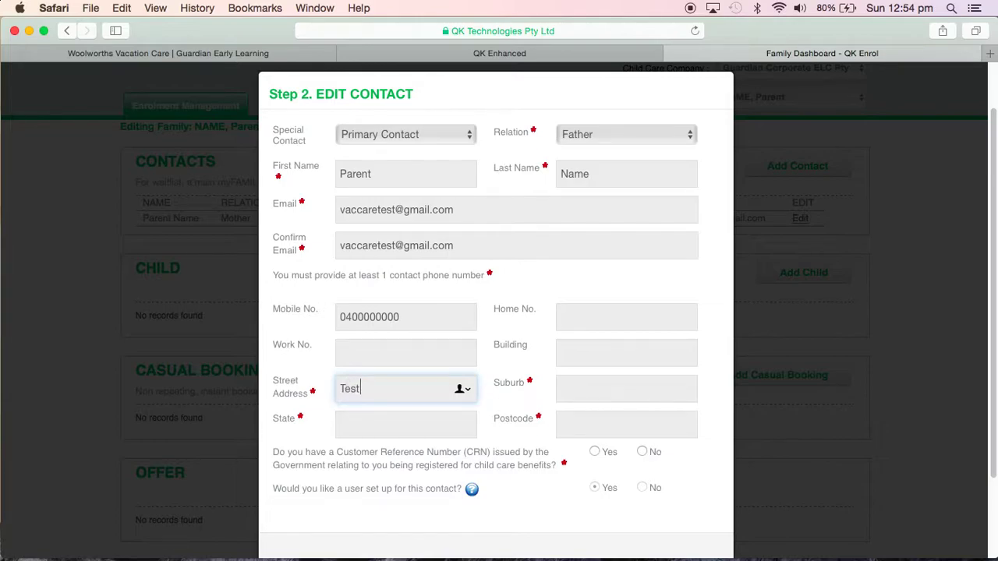
key("Tab")
type("Te")
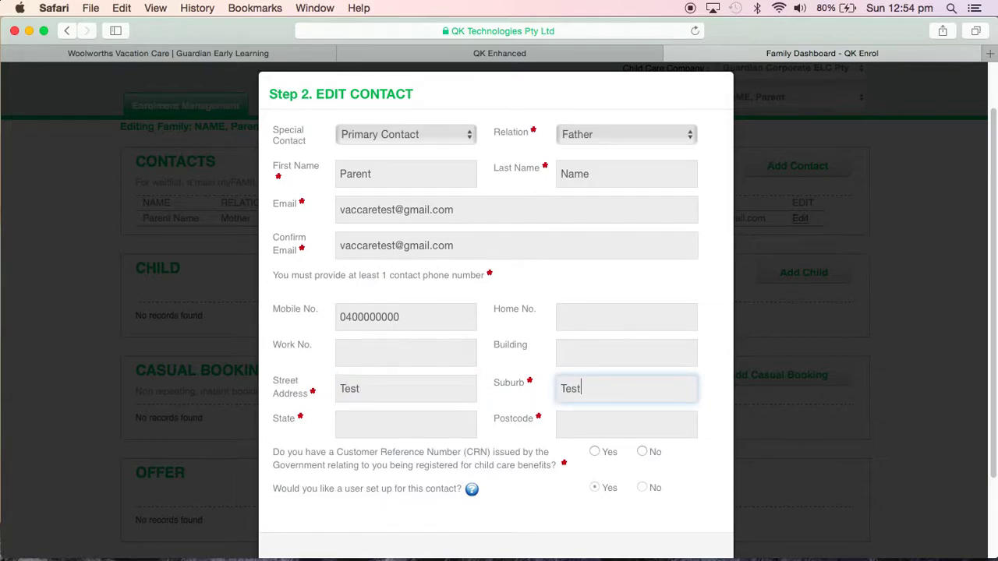
key("Tab")
type("NSW")
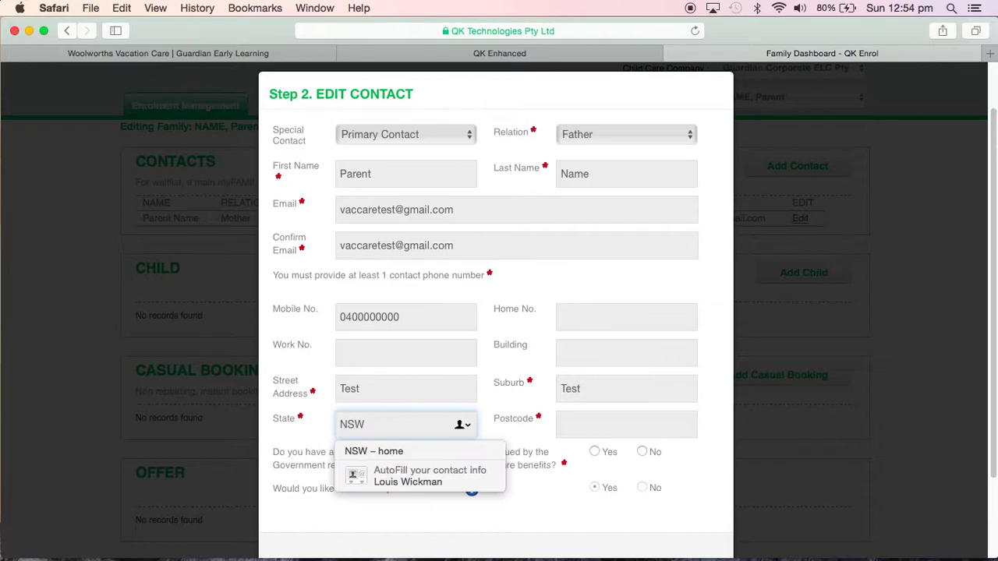
key("Tab")
type("2000")
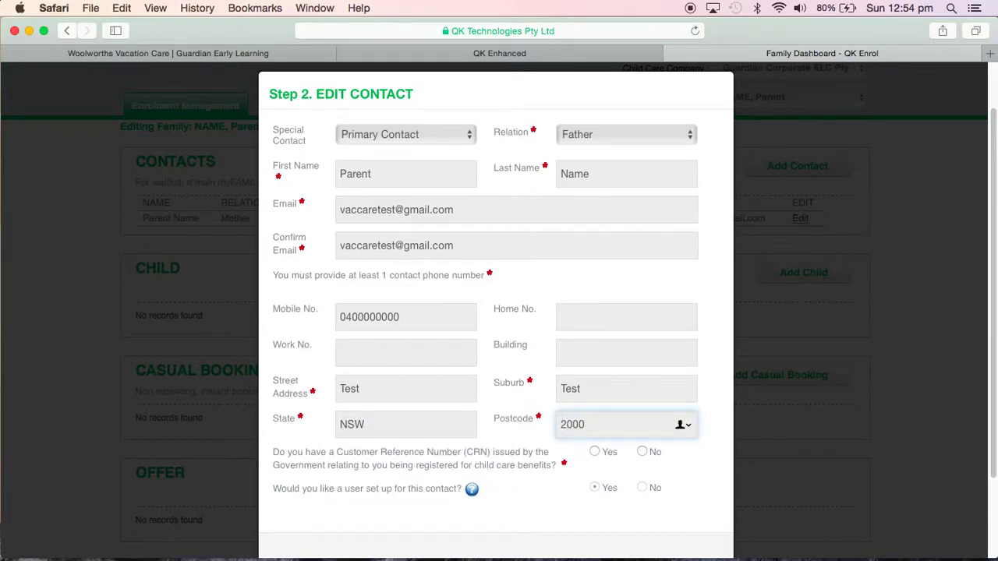
left_click(709, 443)
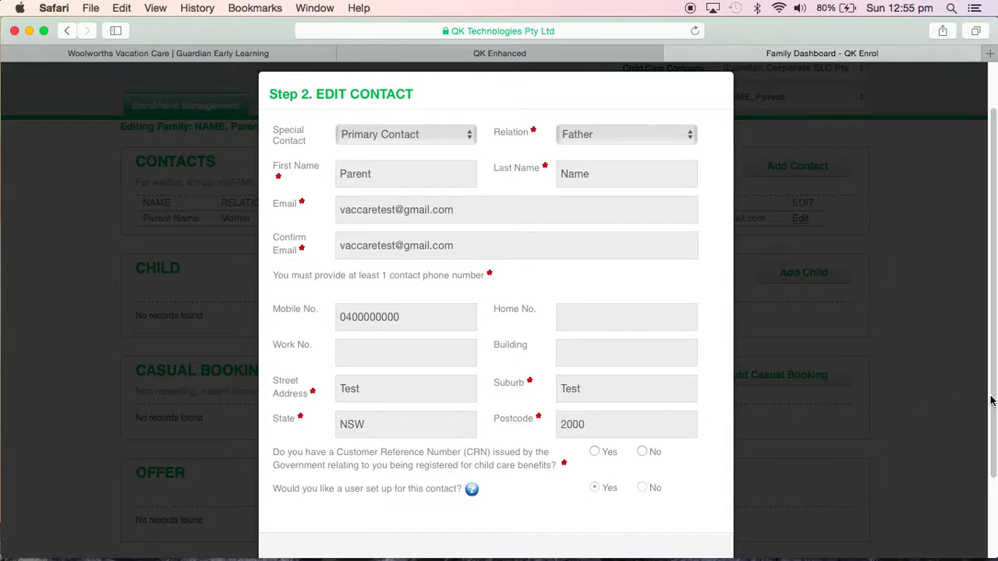
Answer No to the contact's CRN question.
left_click_drag(990, 398, 990, 431)
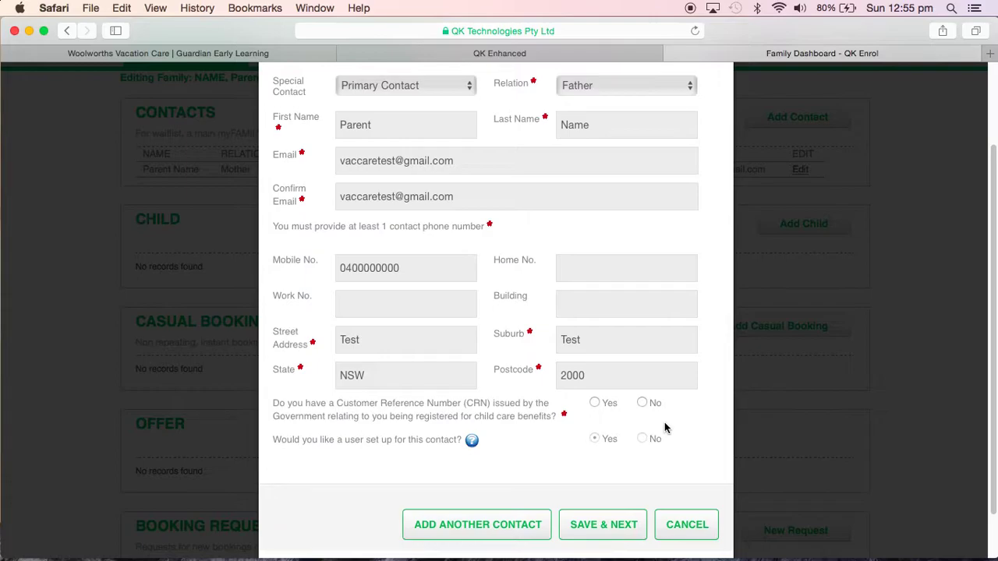
left_click(643, 403)
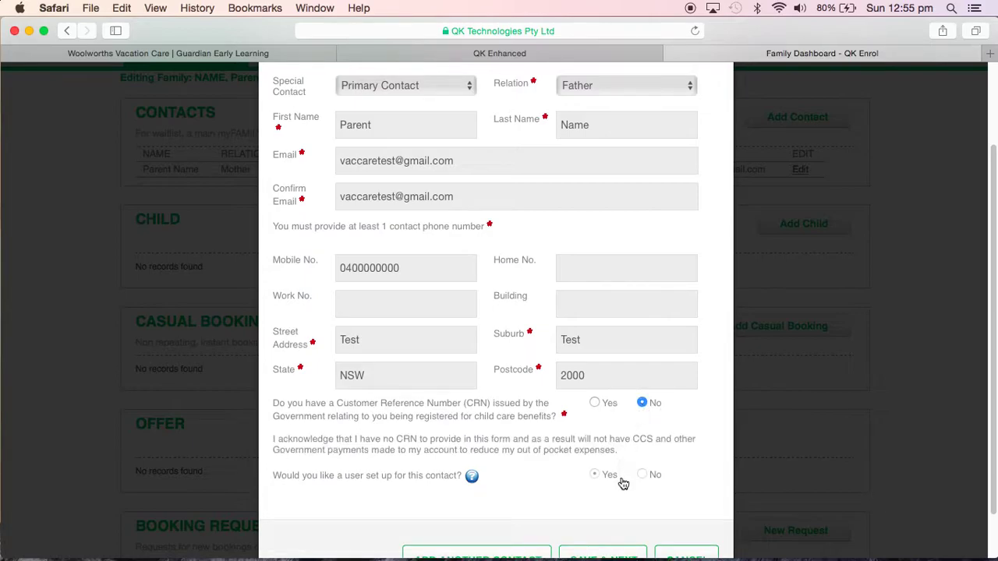
left_click_drag(992, 447, 990, 482)
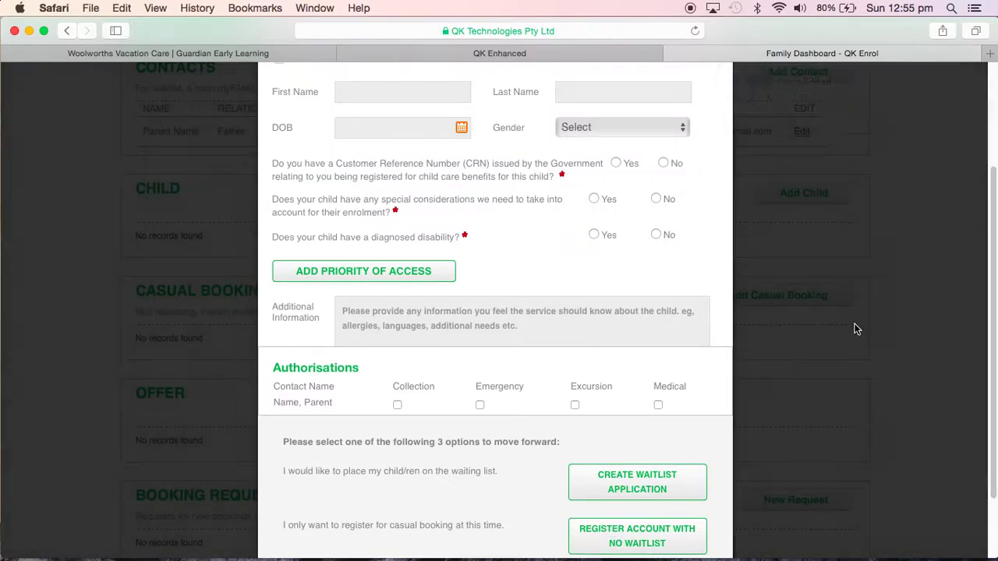
Enter the child's first and last name.
left_click_drag(989, 300, 995, 219)
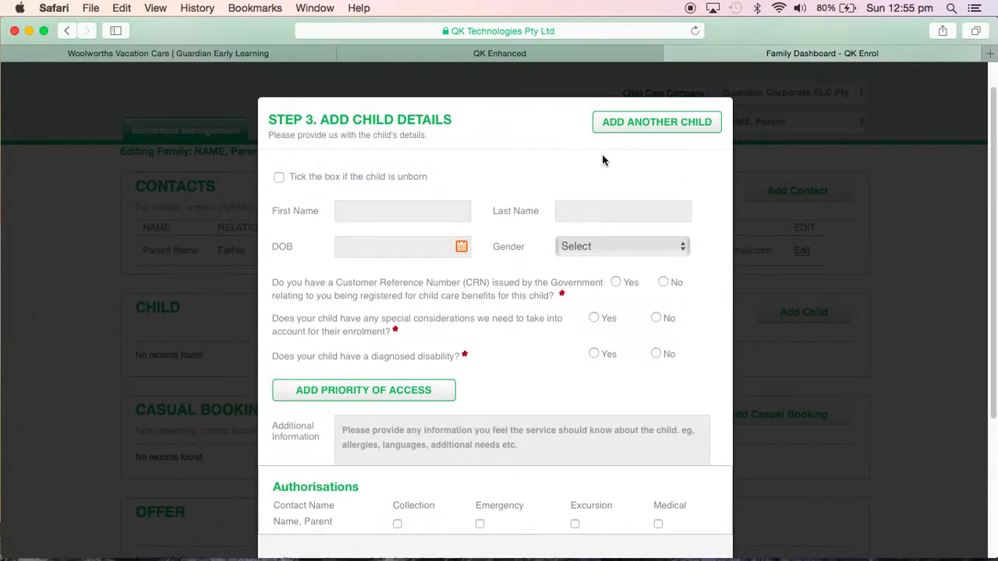
left_click(415, 206)
type("Test")
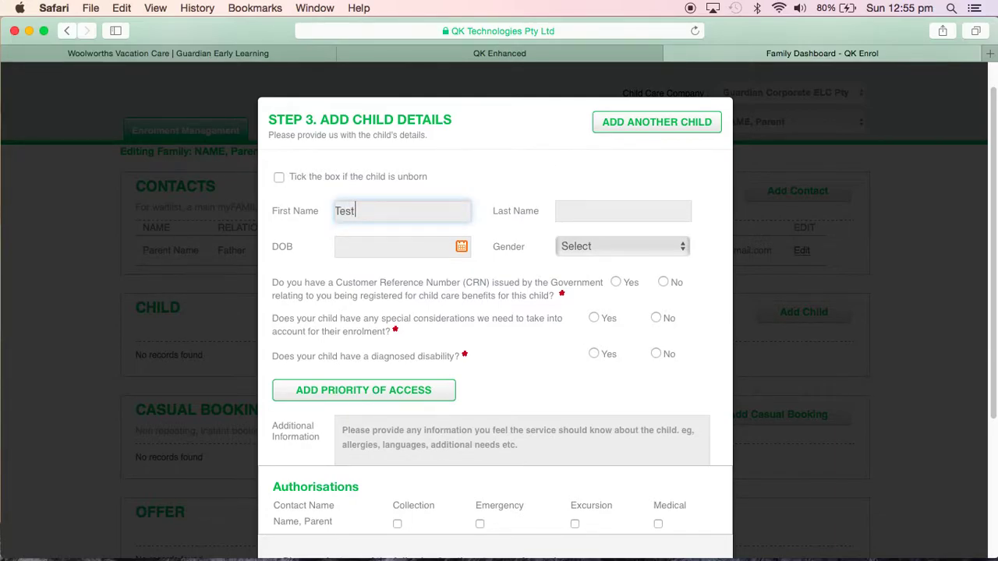
key("Tab")
type("Test")
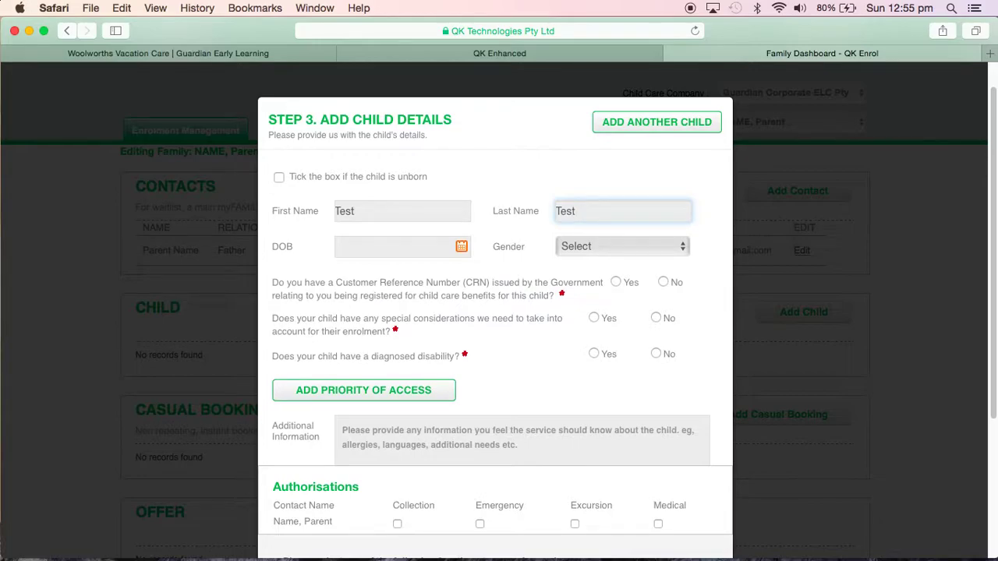
left_click(461, 247)
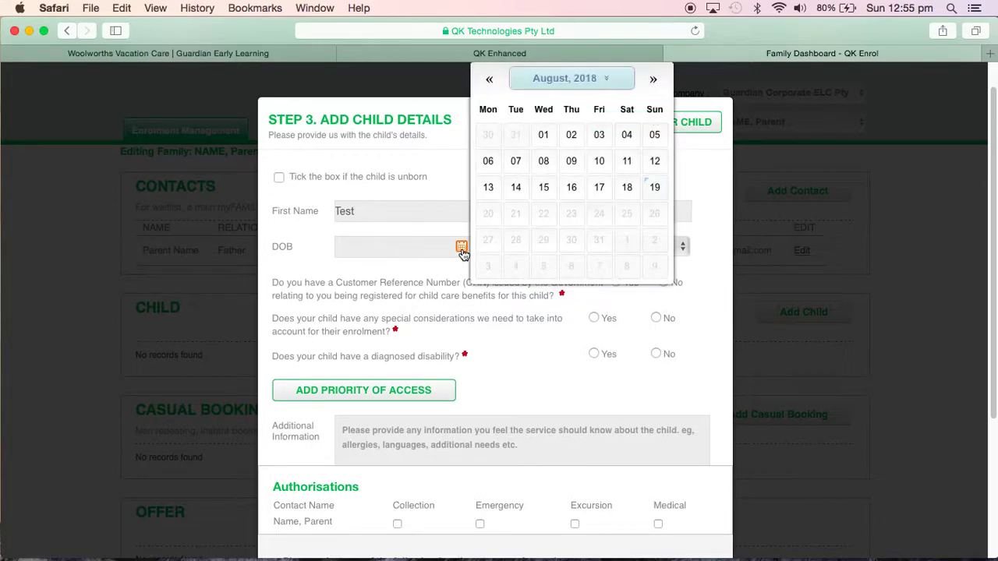
left_click(490, 83)
left_click(489, 83)
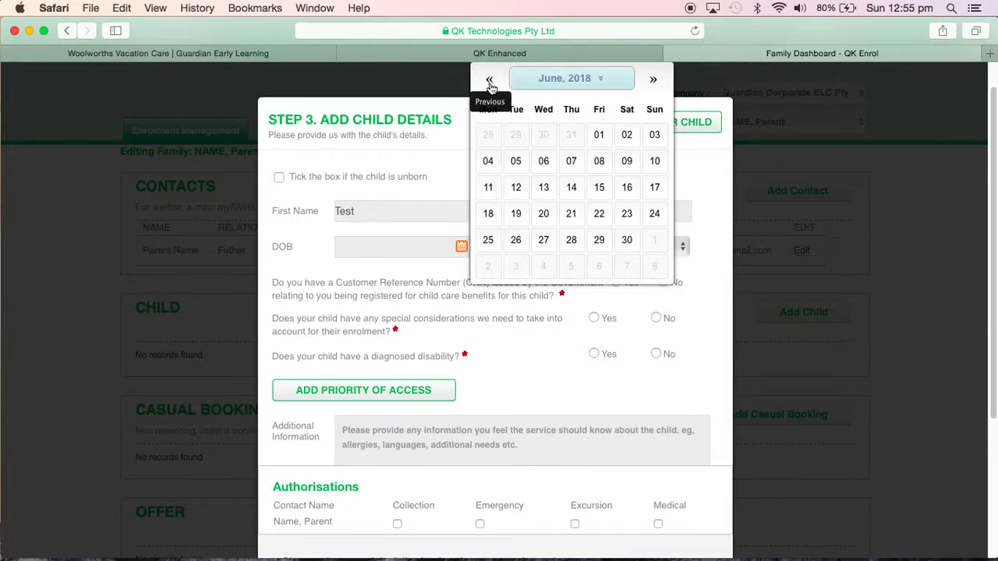
left_click(605, 84)
left_click(591, 83)
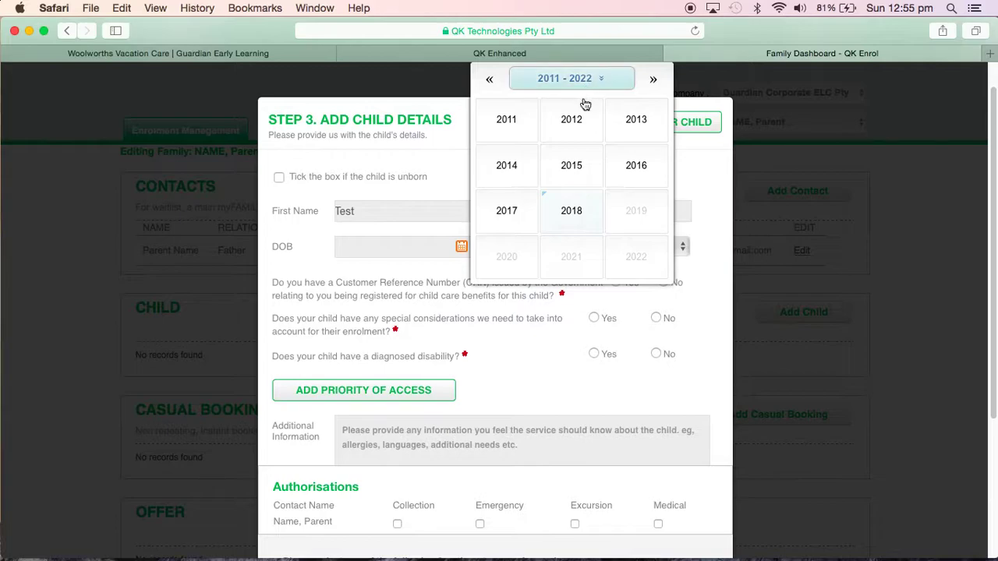
left_click(578, 122)
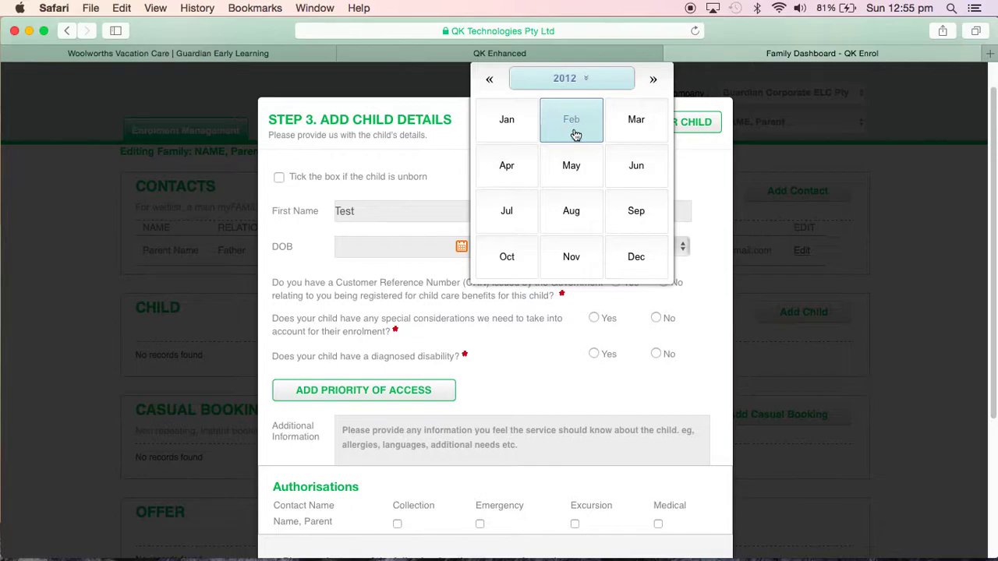
left_click(570, 164)
left_click(568, 164)
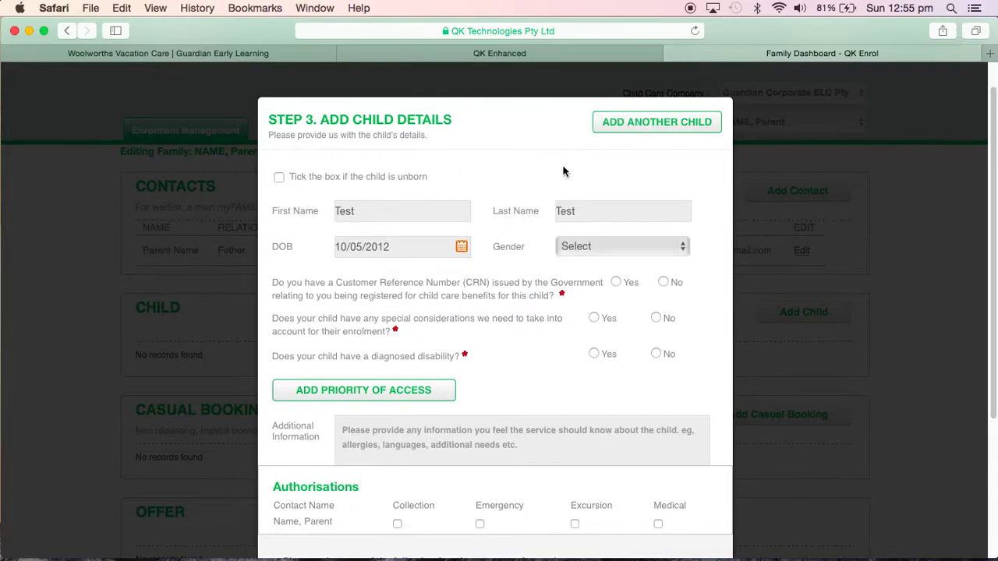
left_click(683, 250)
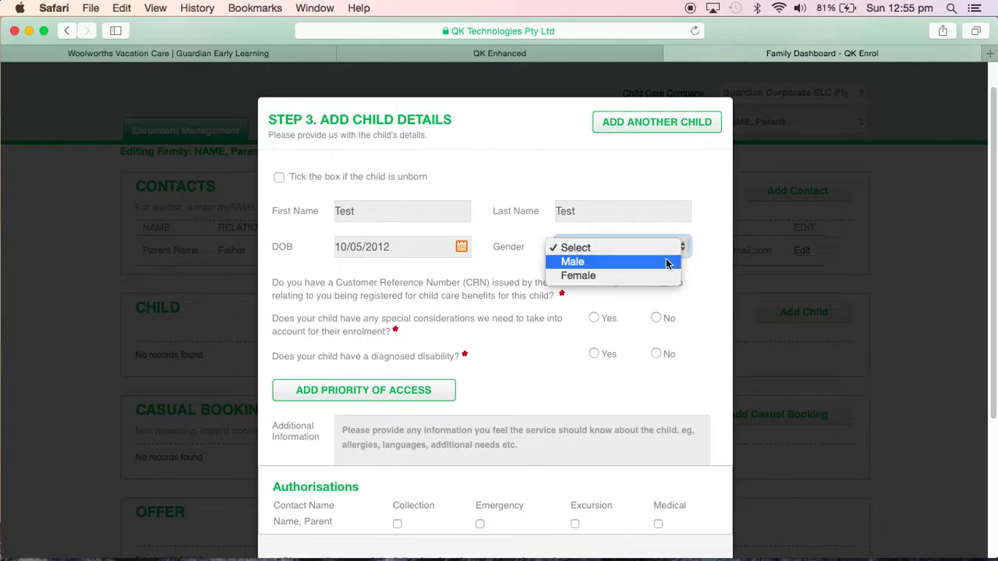
left_click(659, 278)
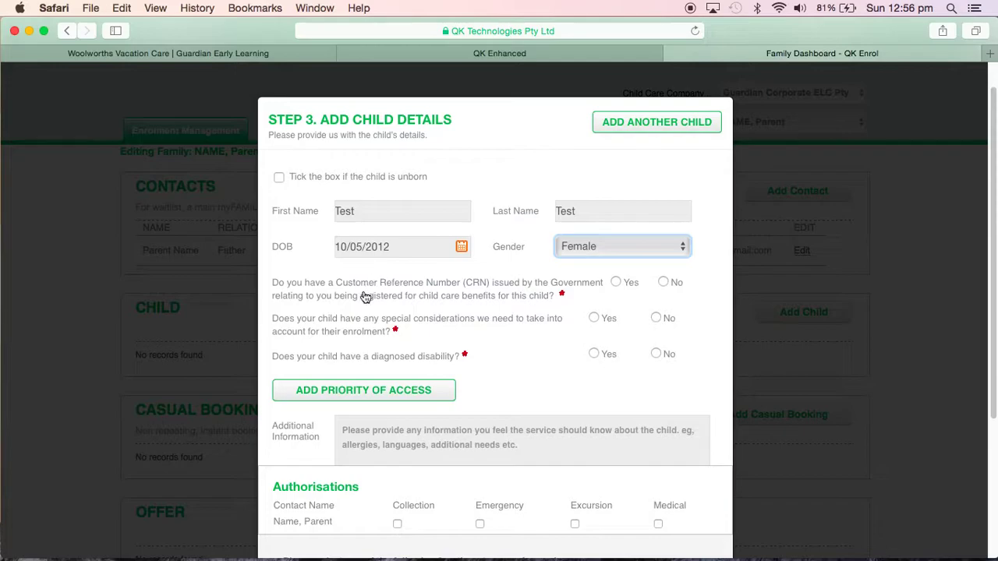
Answer No to the CRN, special considerations and diagnosed disability questions.
left_click(663, 284)
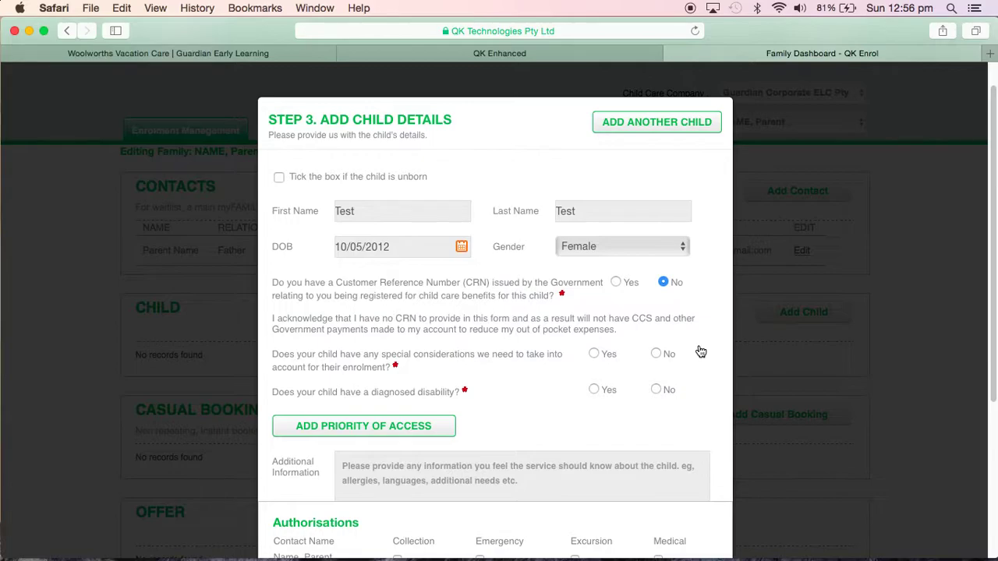
left_click(660, 361)
left_click(657, 392)
Authorise the parent for Emergency, Excursion and Medical under Authorisations.
left_click_drag(994, 374, 984, 482)
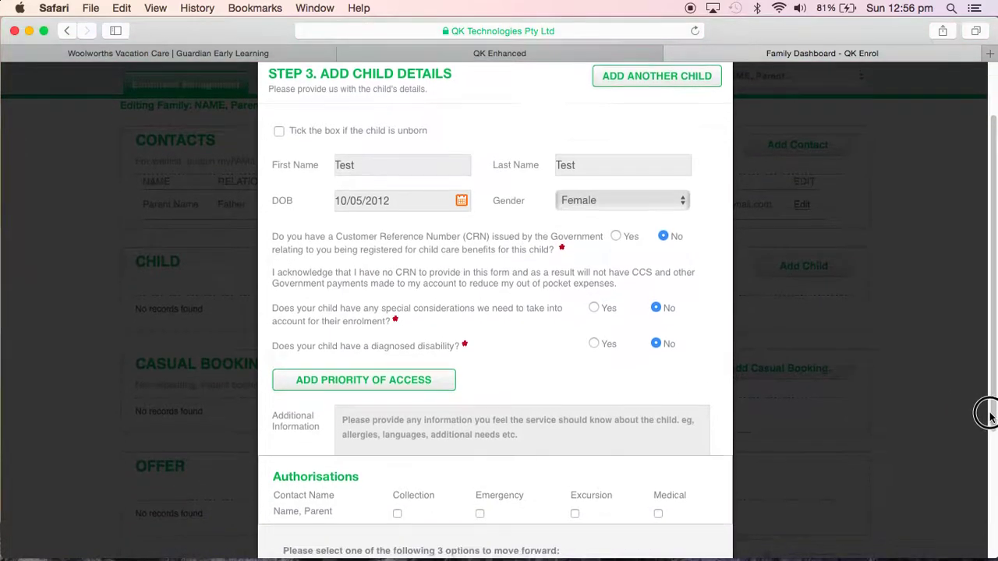
scroll(984, 482, "down", 2)
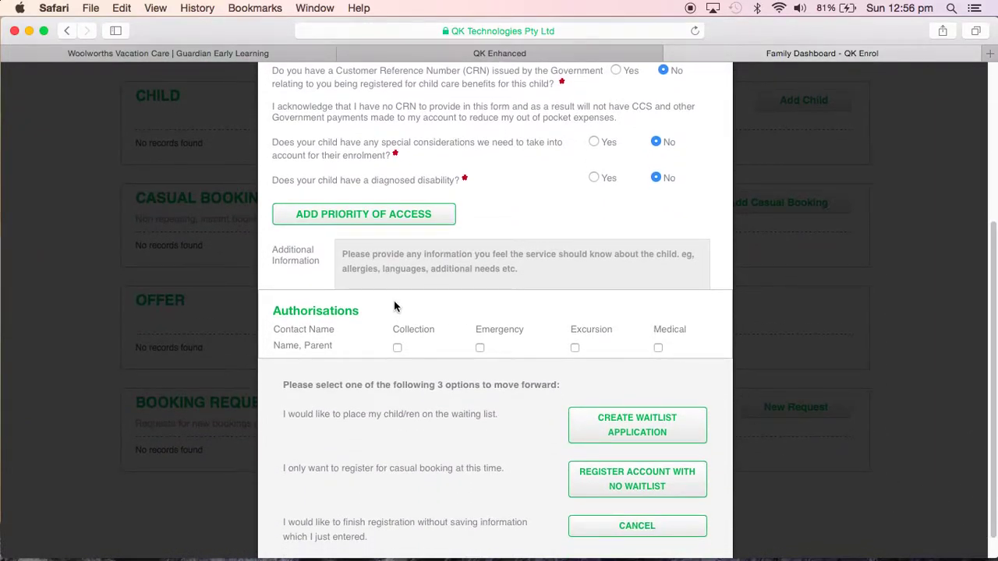
left_click(479, 348)
left_click(574, 349)
left_click(658, 348)
left_click_drag(991, 386, 993, 402)
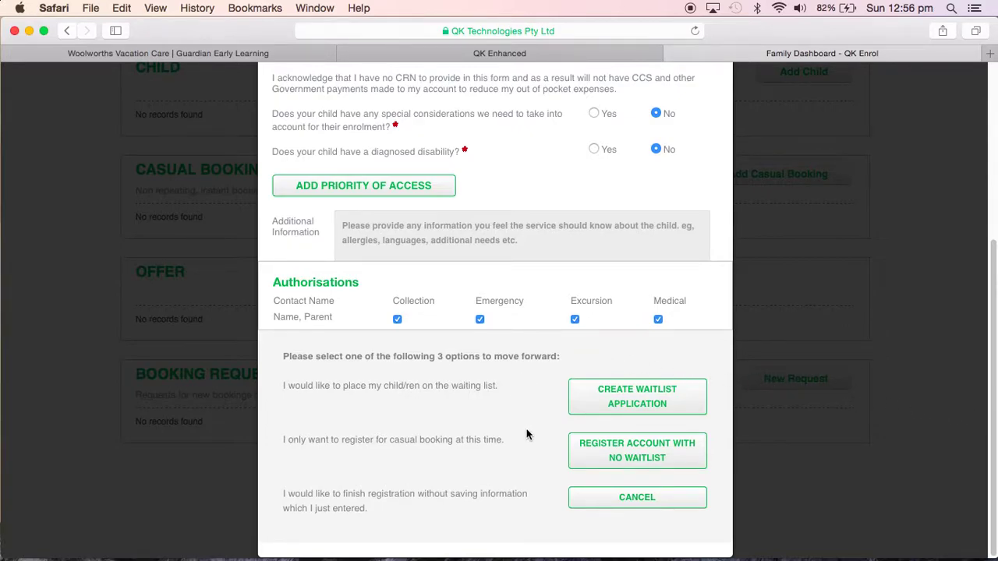
Register the account with no waitlist and return to the top of the Family Dashboard.
left_click(592, 466)
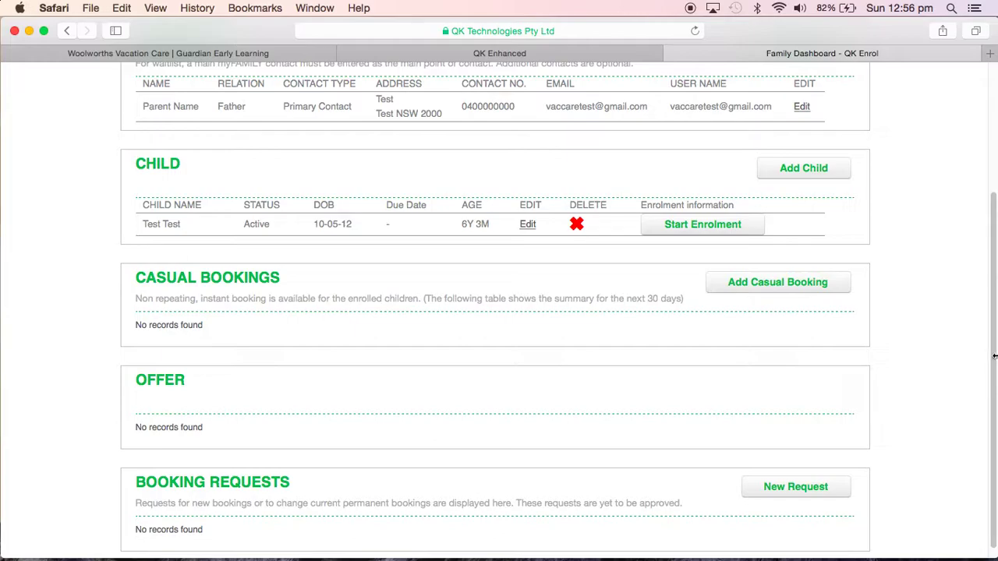
scroll(993, 343, "up", 5)
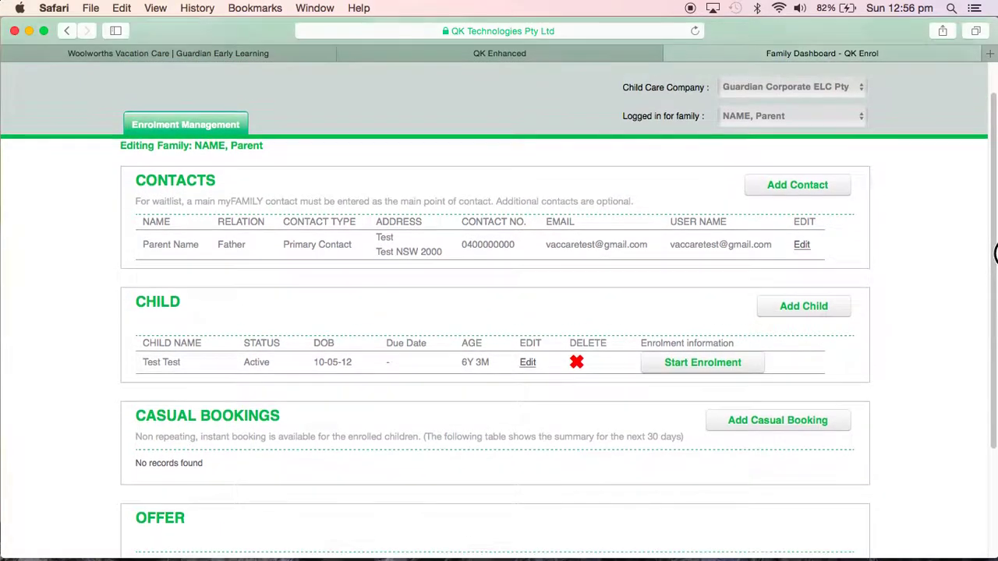
scroll(995, 254, "up", 2)
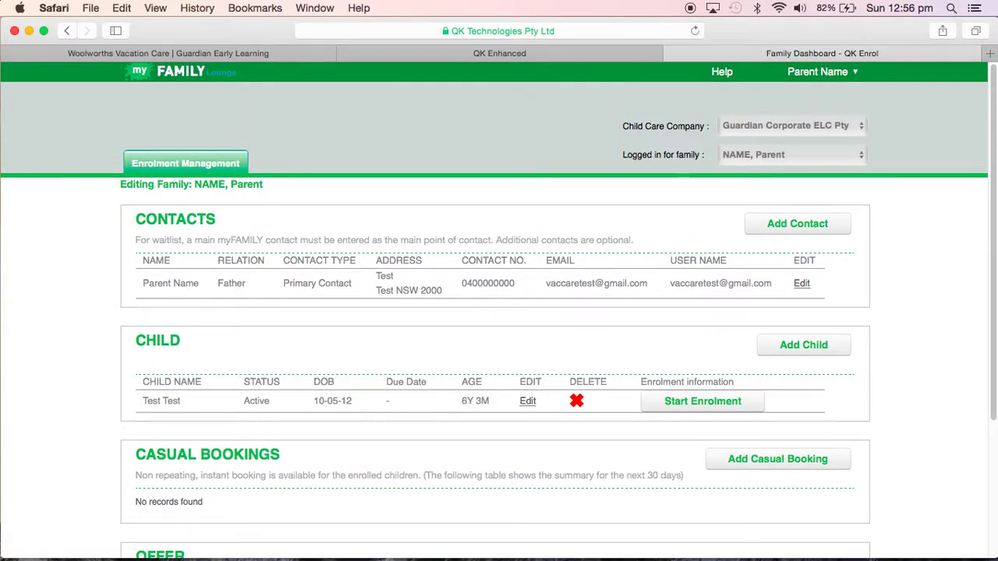